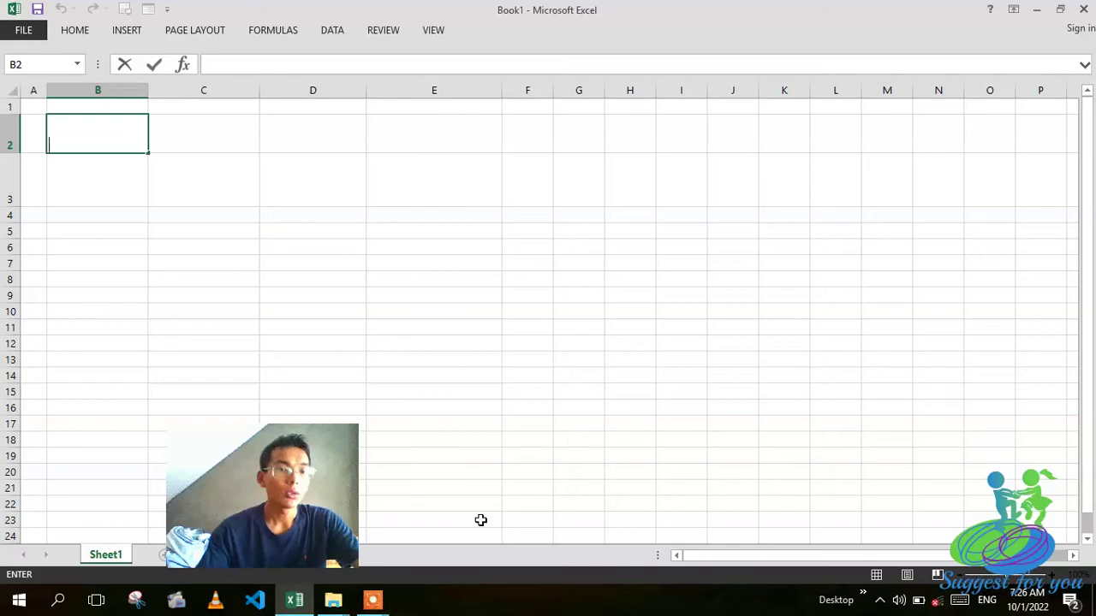
Add two new worksheets, Sheet2 and Sheet3, then return to Sheet1.
mouse_move(325, 476)
mouse_down()
mouse_move(442, 390)
mouse_move(1038, 400)
mouse_up()
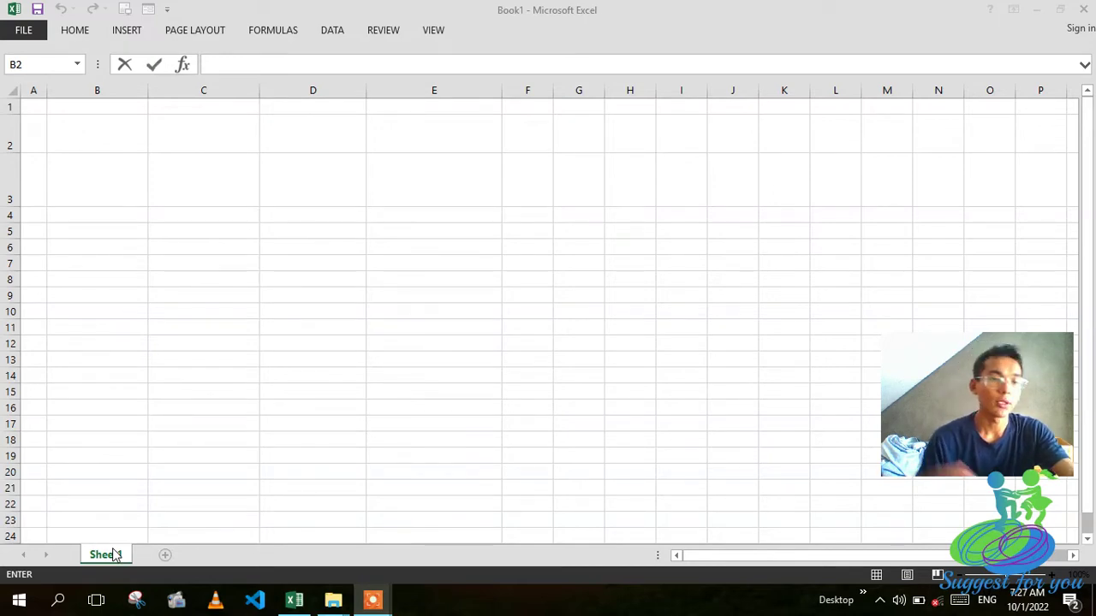
click(167, 561)
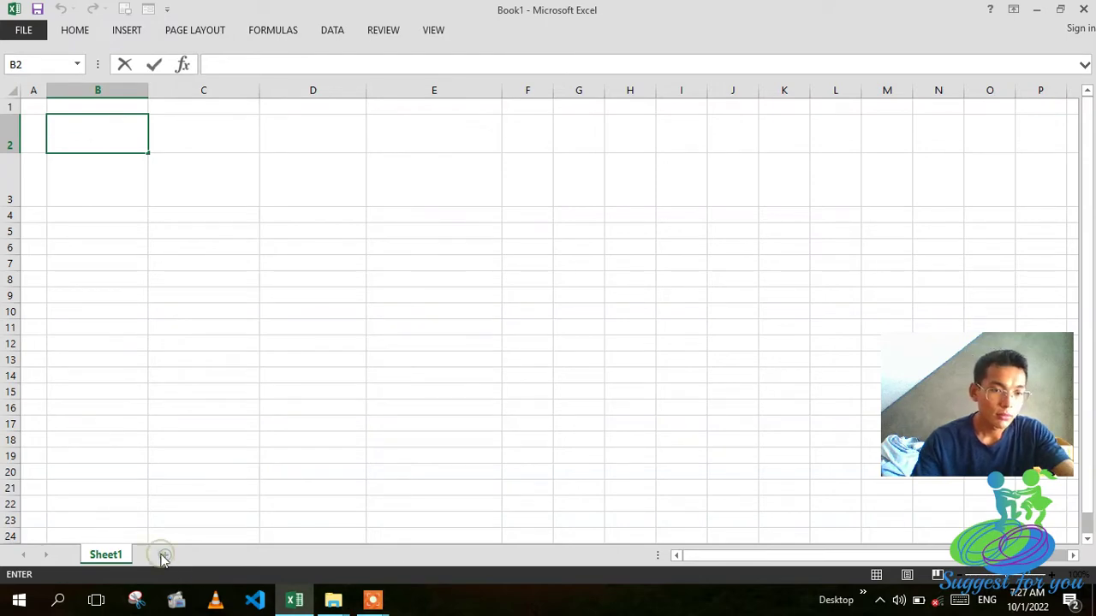
click(193, 428)
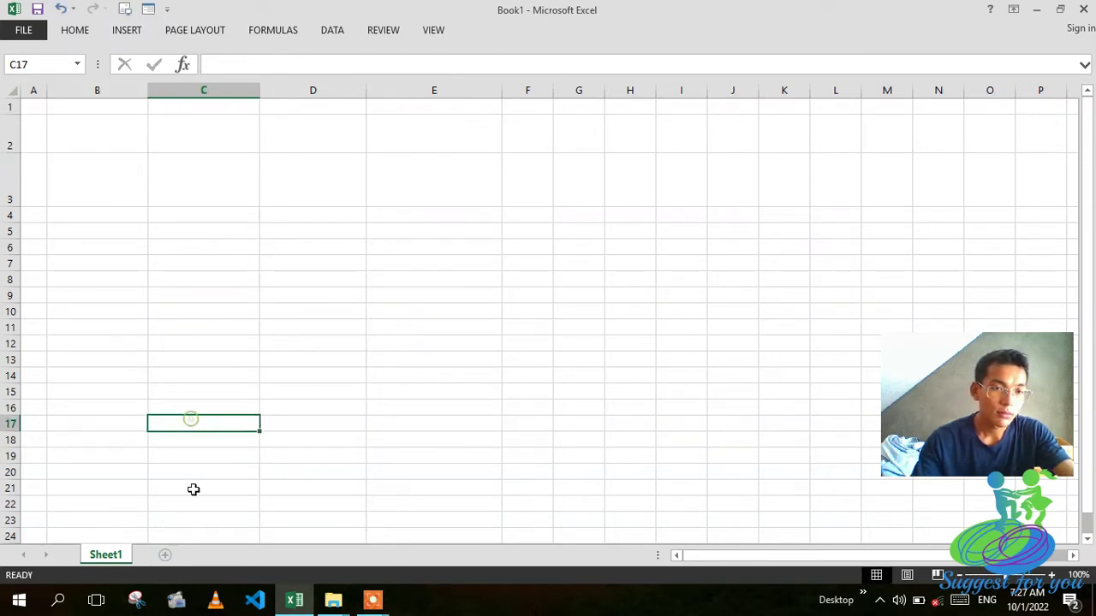
click(166, 554)
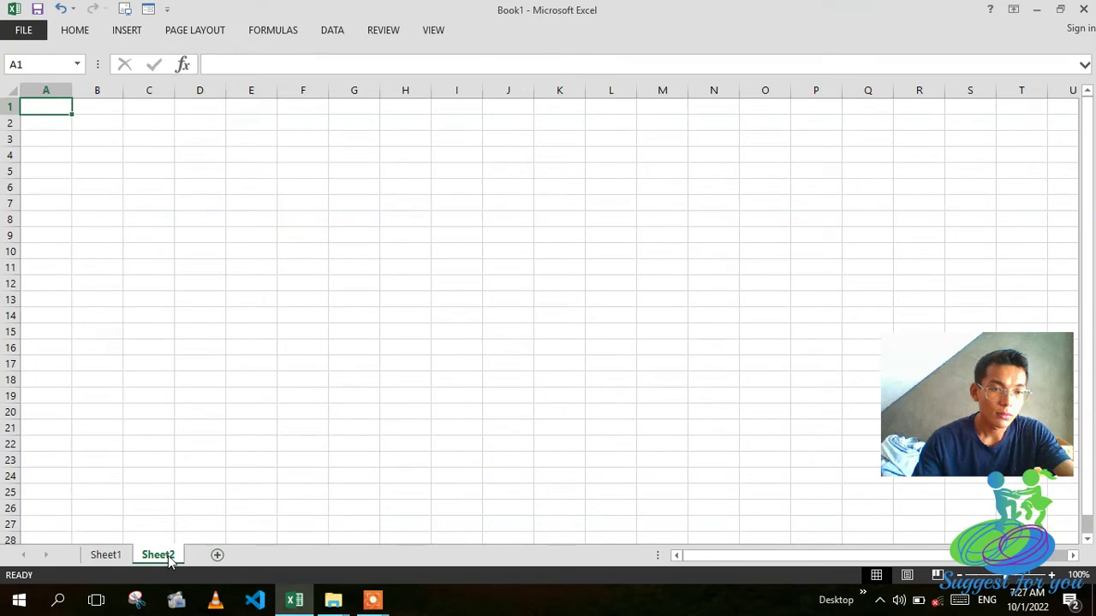
click(216, 556)
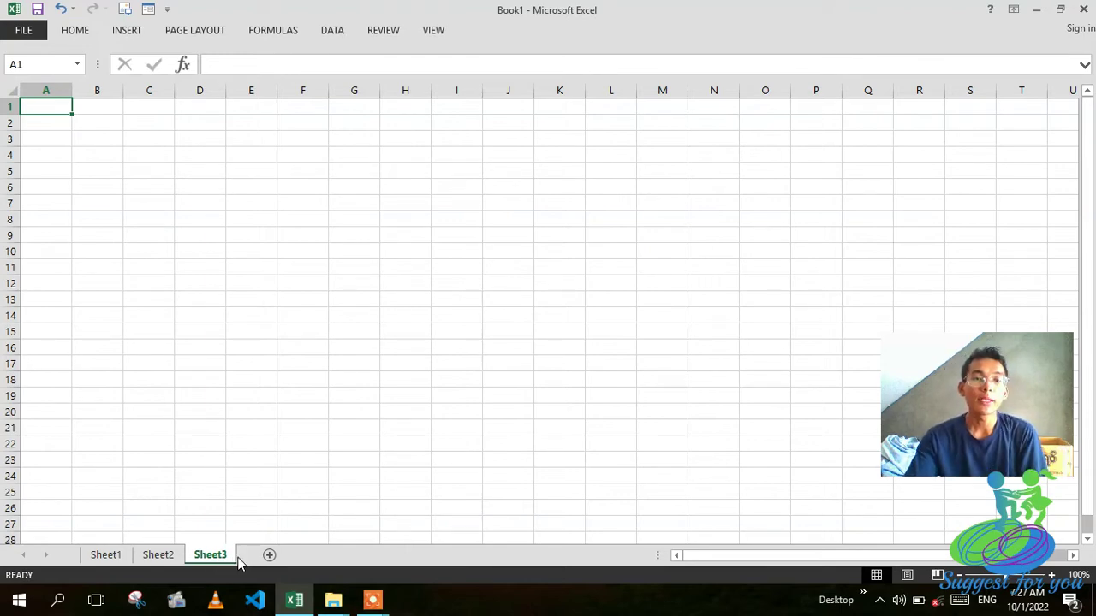
click(106, 558)
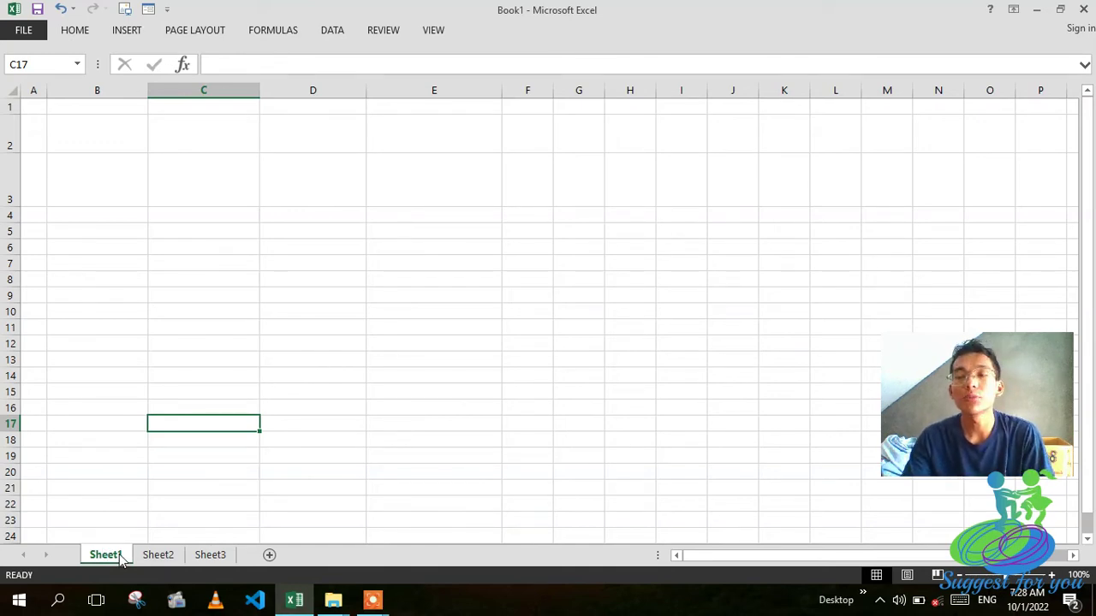
Rename the Sheet1 tab to 'Table 1'.
right_click(120, 557)
click(90, 557)
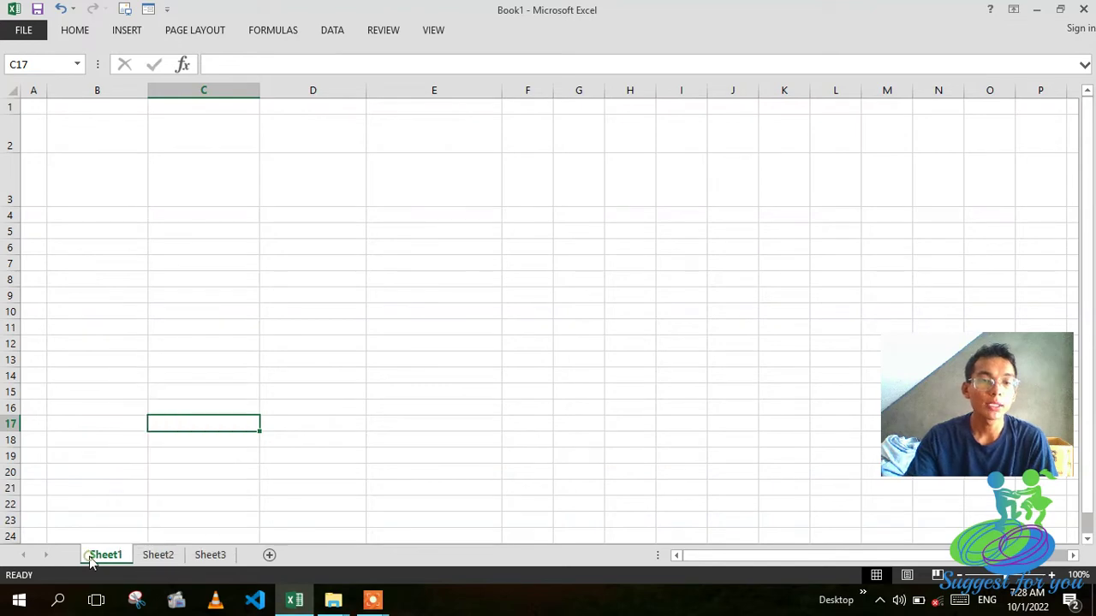
right_click(91, 556)
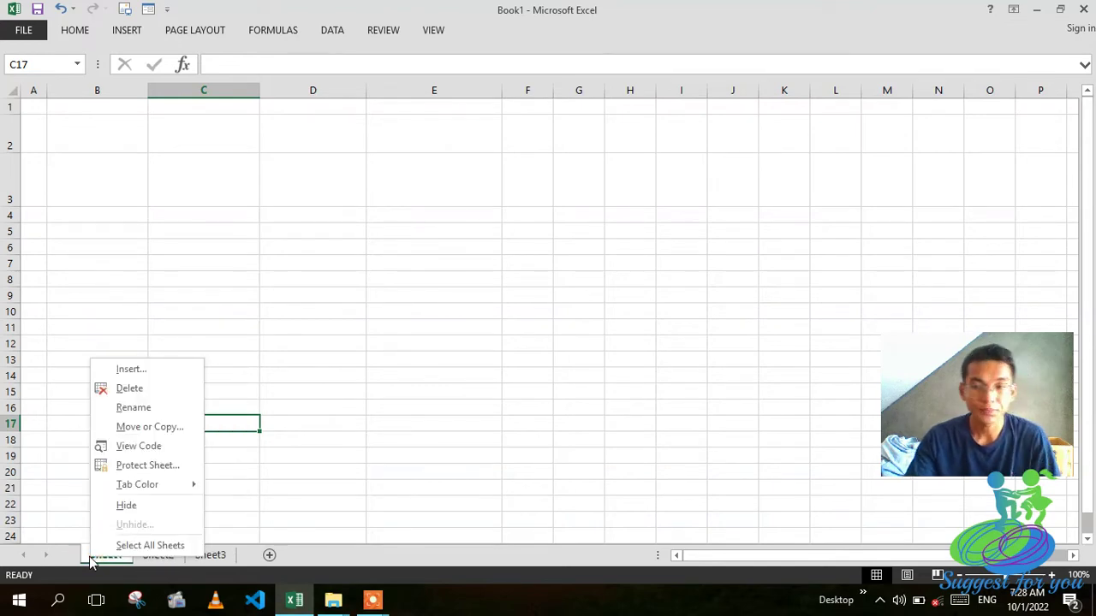
key(XF86MonBrightnessDown)
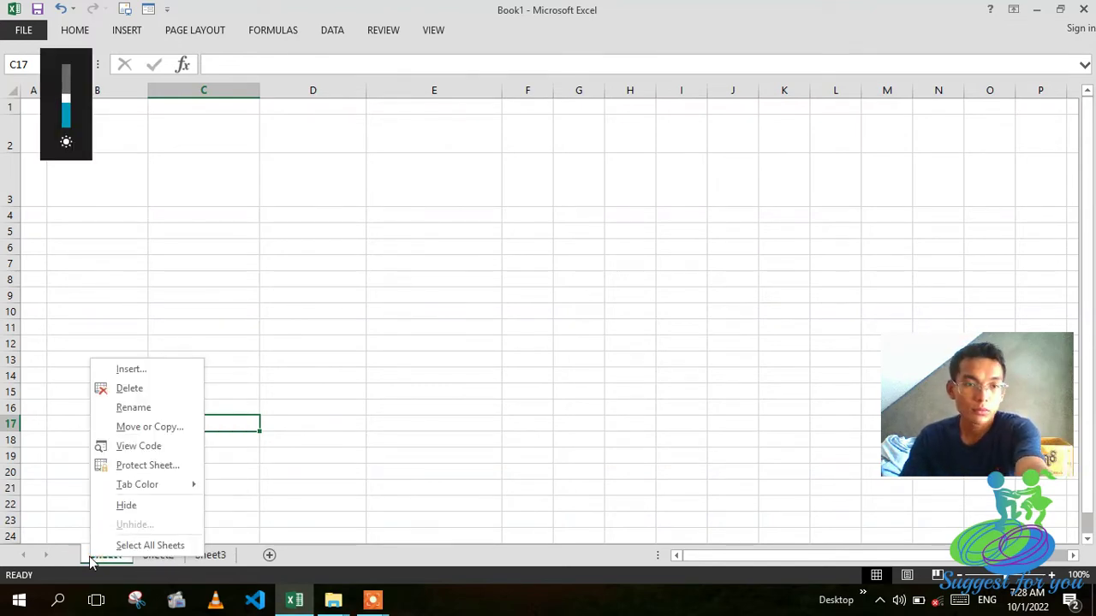
key(XF86MonBrightnessUp)
key(XF86MonBrightnessUp)
key(XF86MonBrightnessUp)
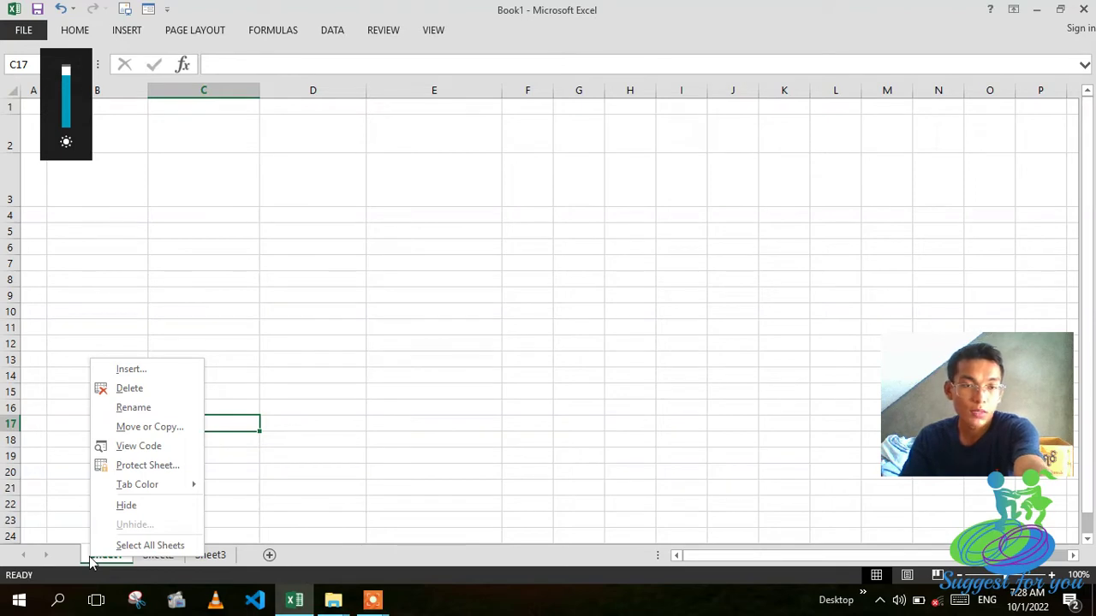
click(134, 408)
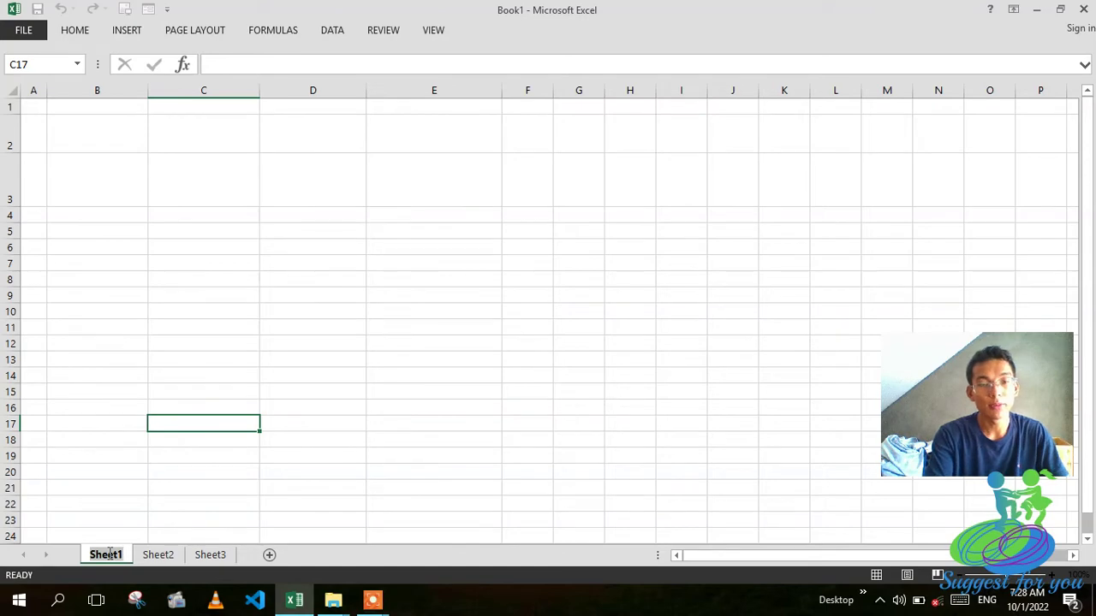
text(Ta)
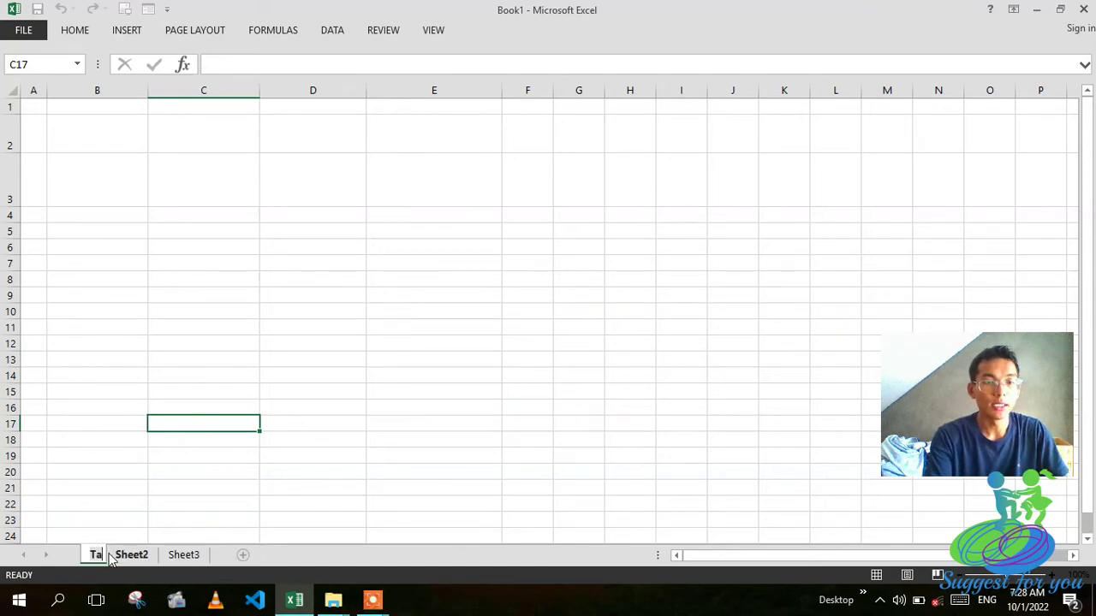
text(b)
text(l)
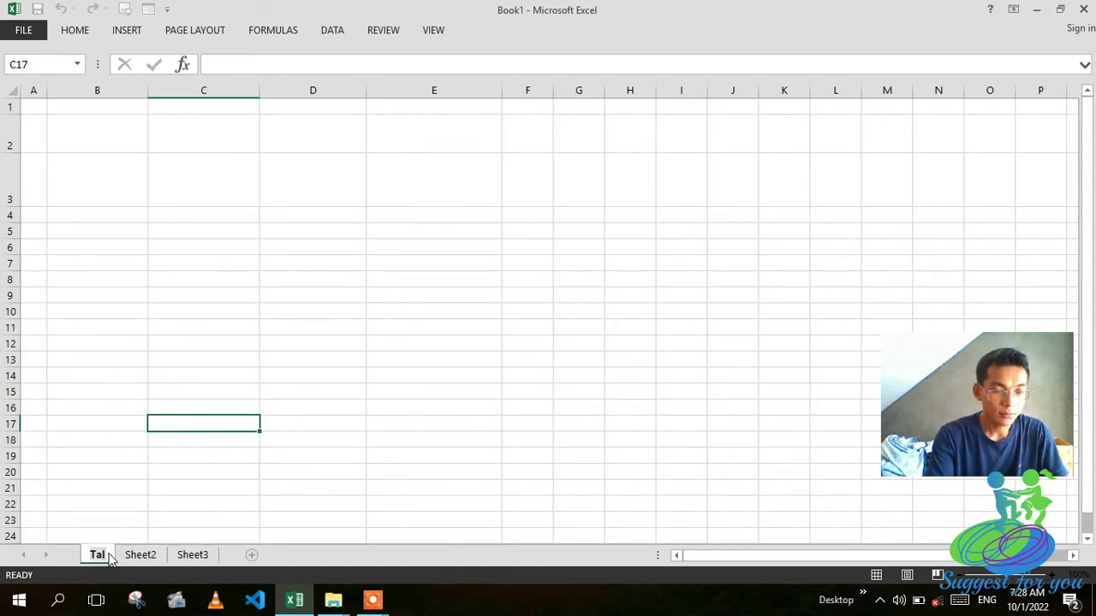
key(BackSpace)
text(n)
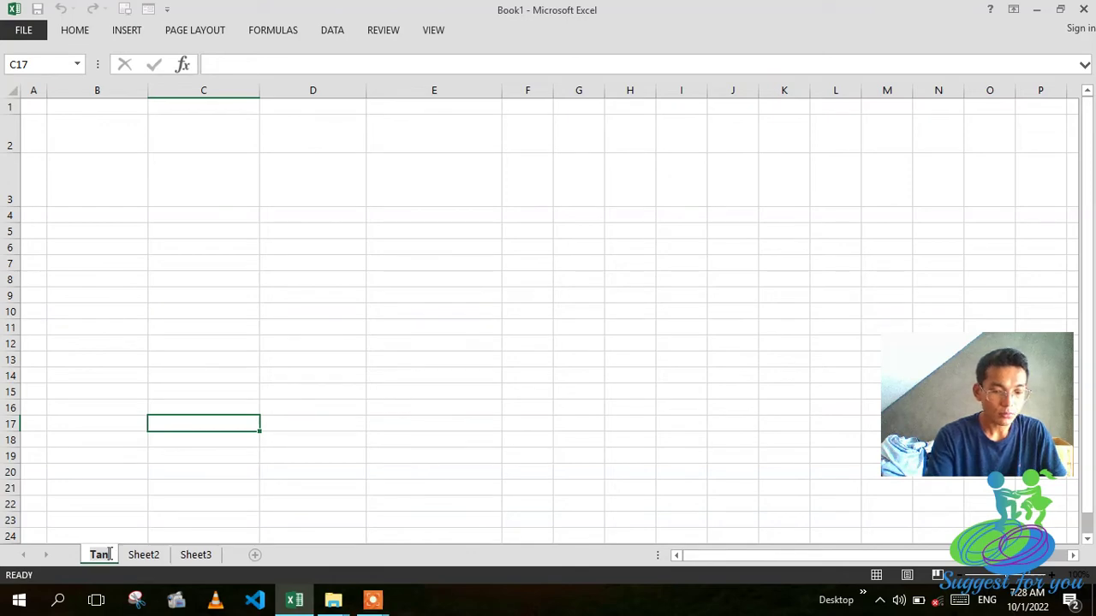
key(BackSpace)
text(ble)
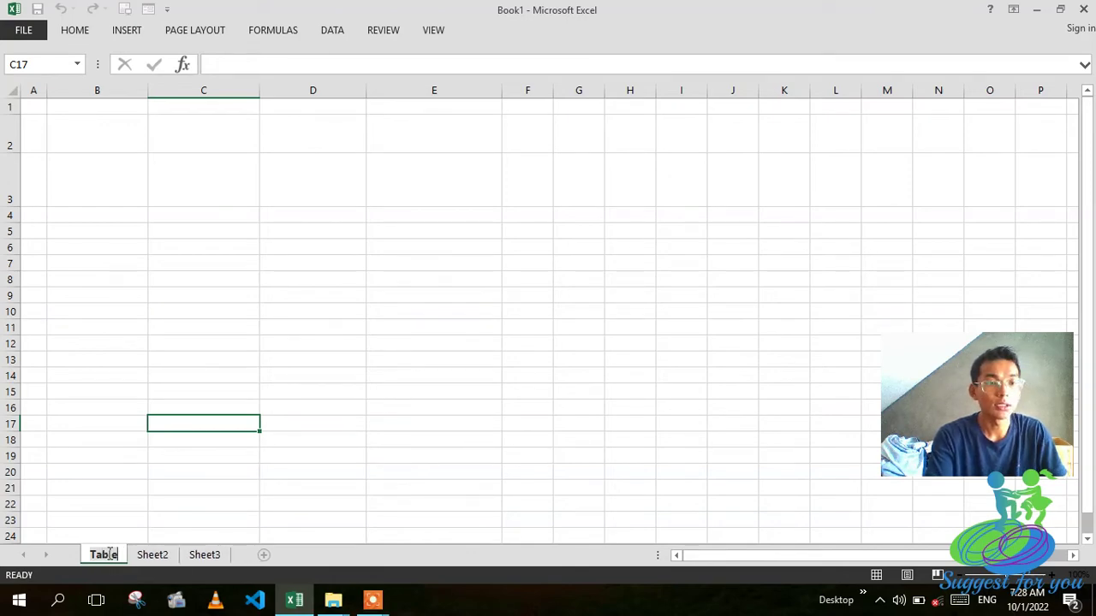
key(Return)
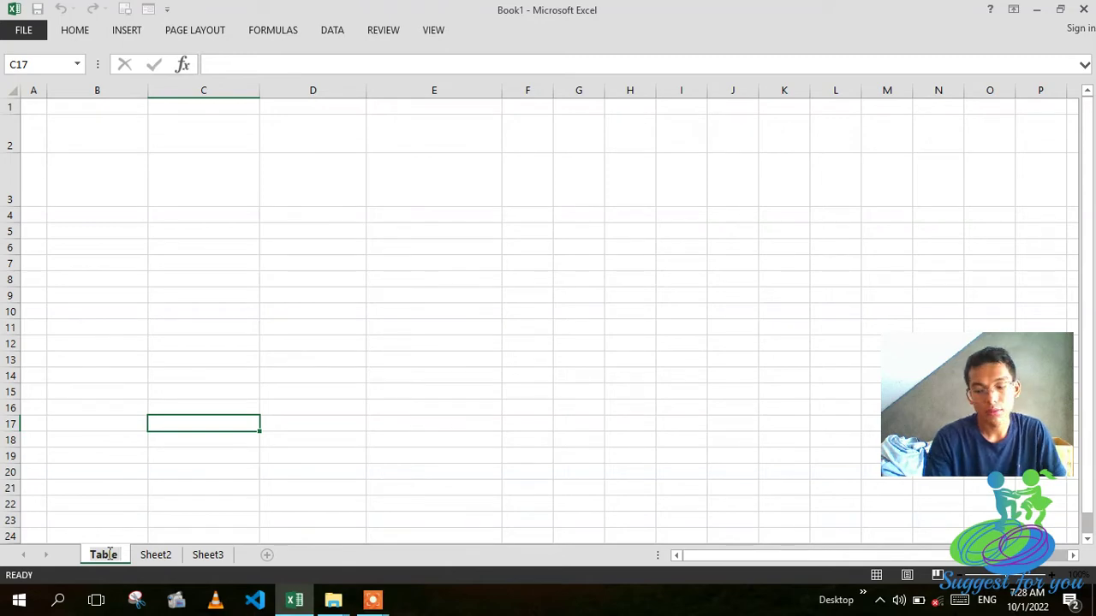
text( 1)
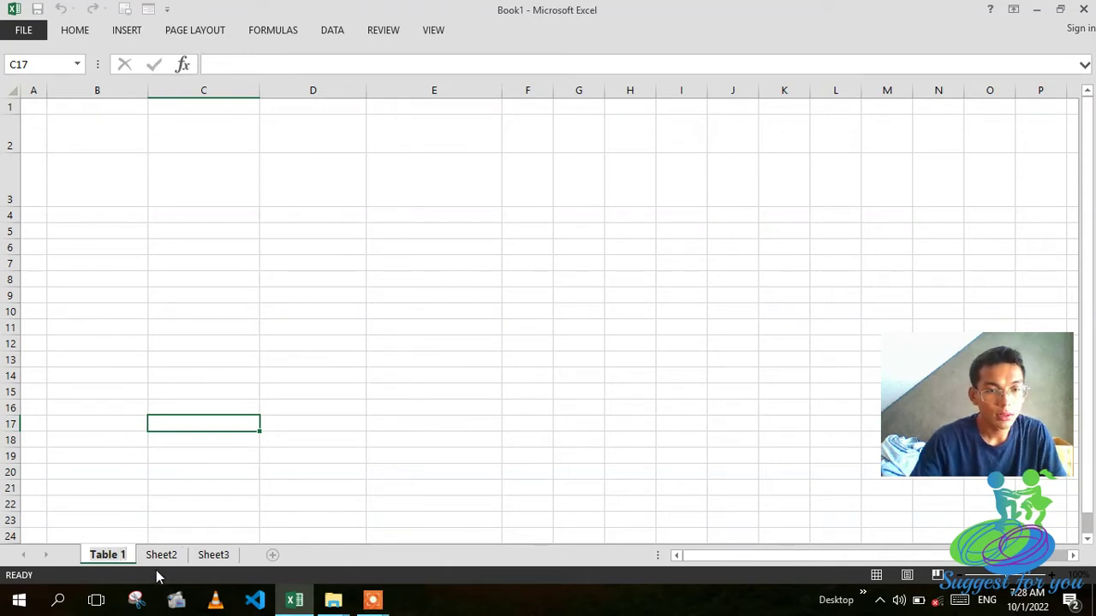
Rename the Sheet2 tab to 'Table 2'.
click(167, 557)
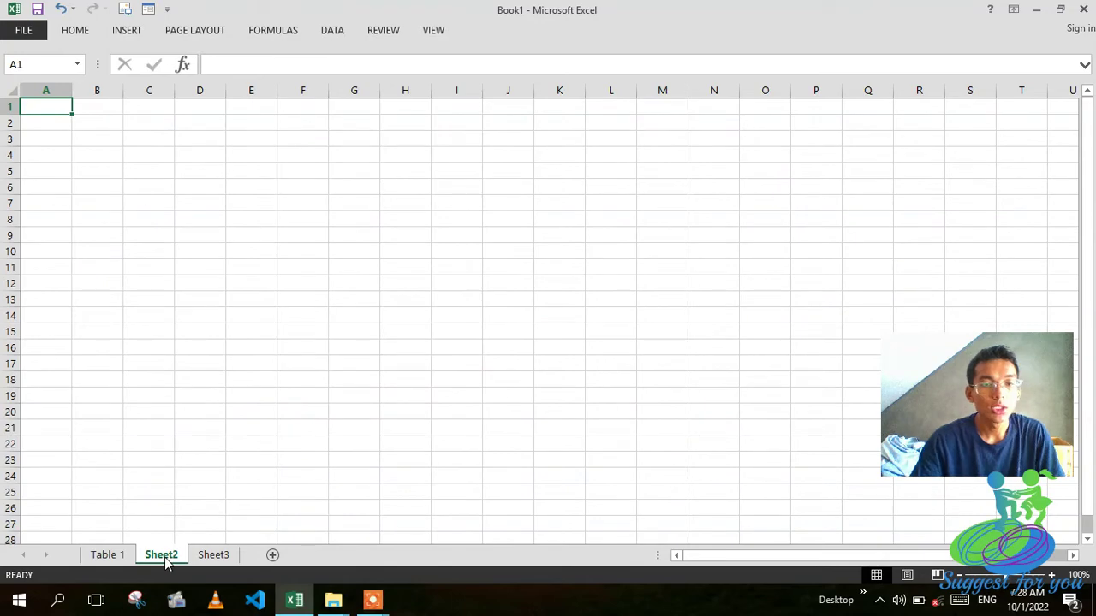
right_click(167, 561)
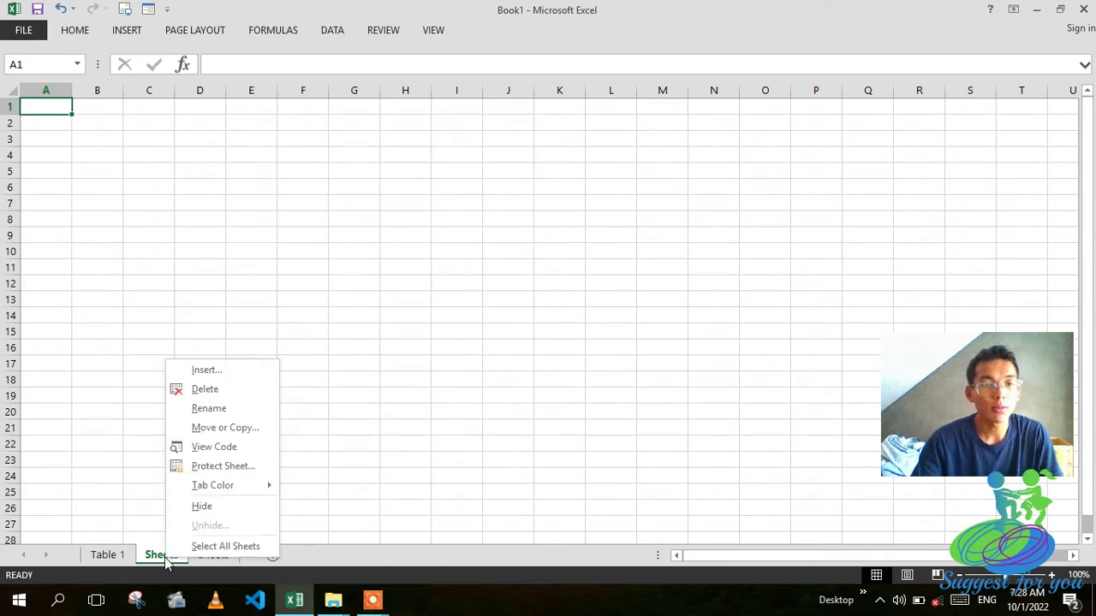
click(210, 414)
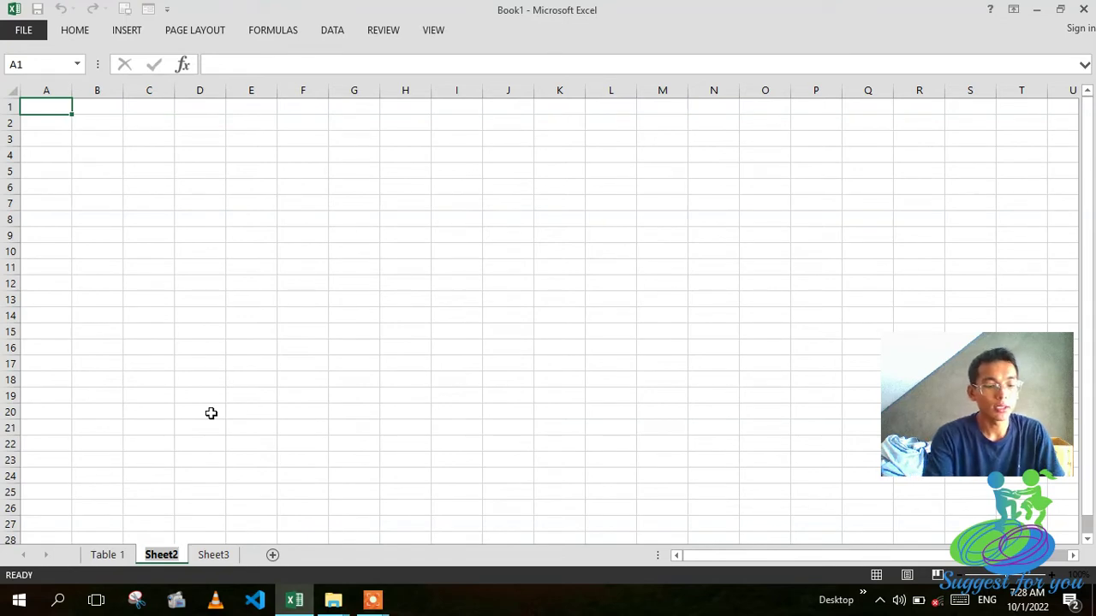
text(Ta)
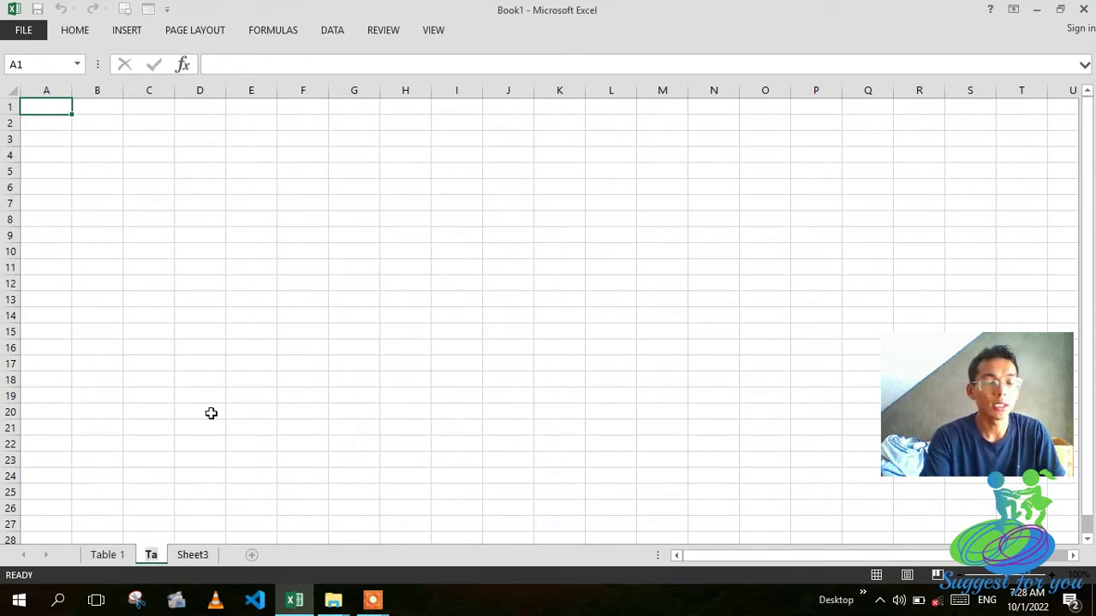
text(ble)
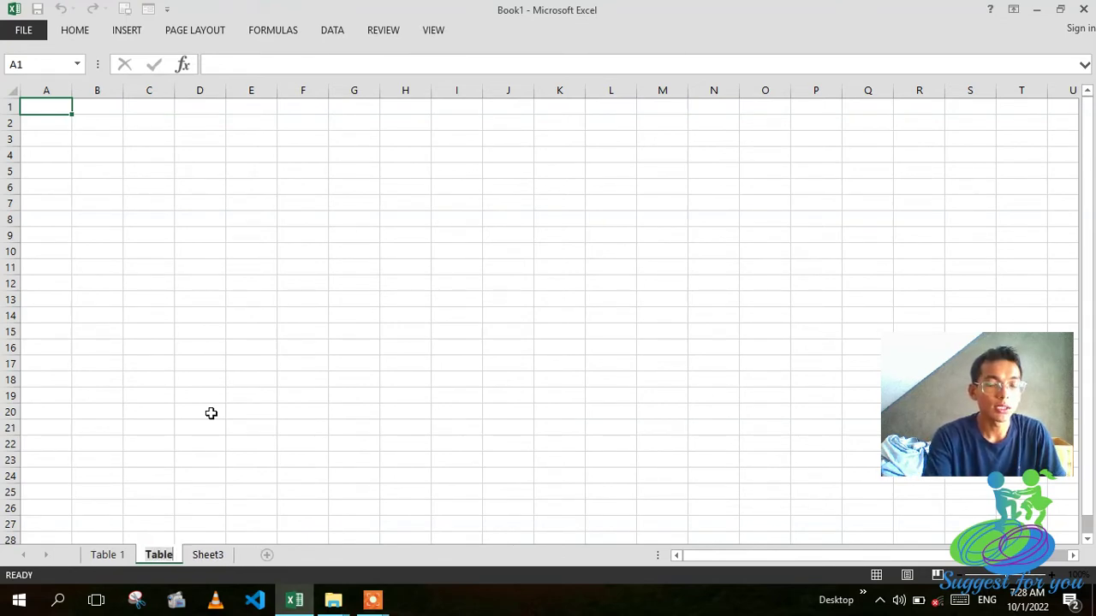
key(Return)
text(2)
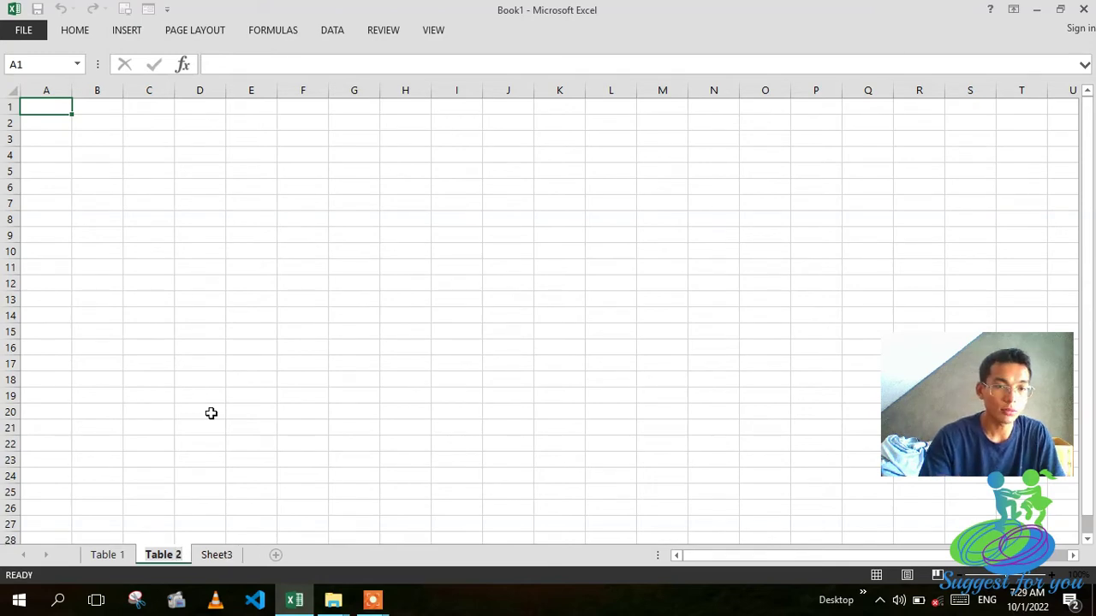
Rename the Sheet3 tab to 'Table 3'.
click(217, 555)
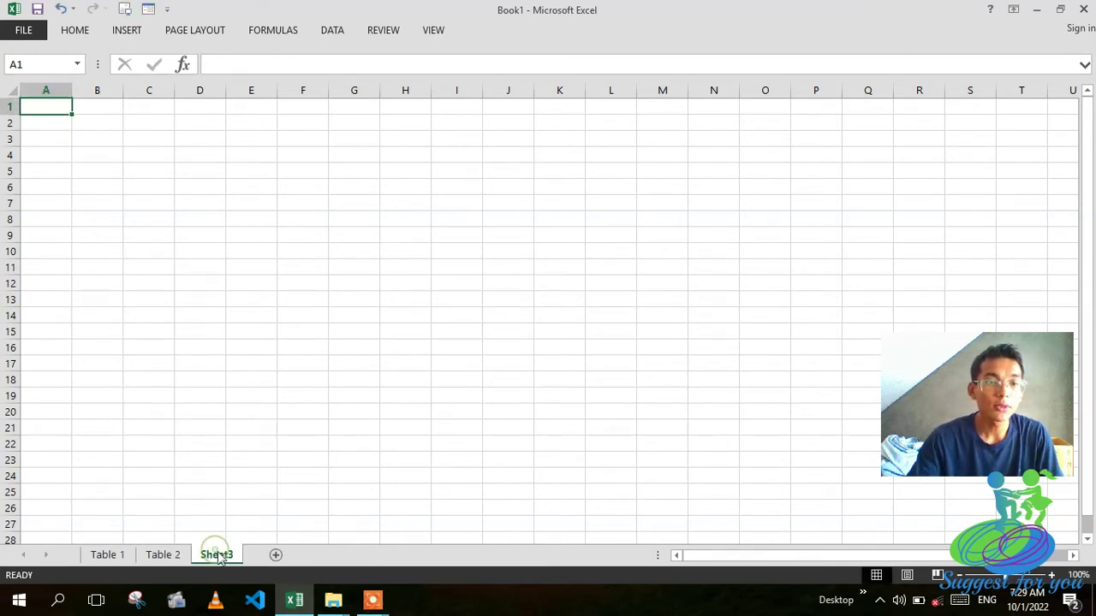
right_click(218, 554)
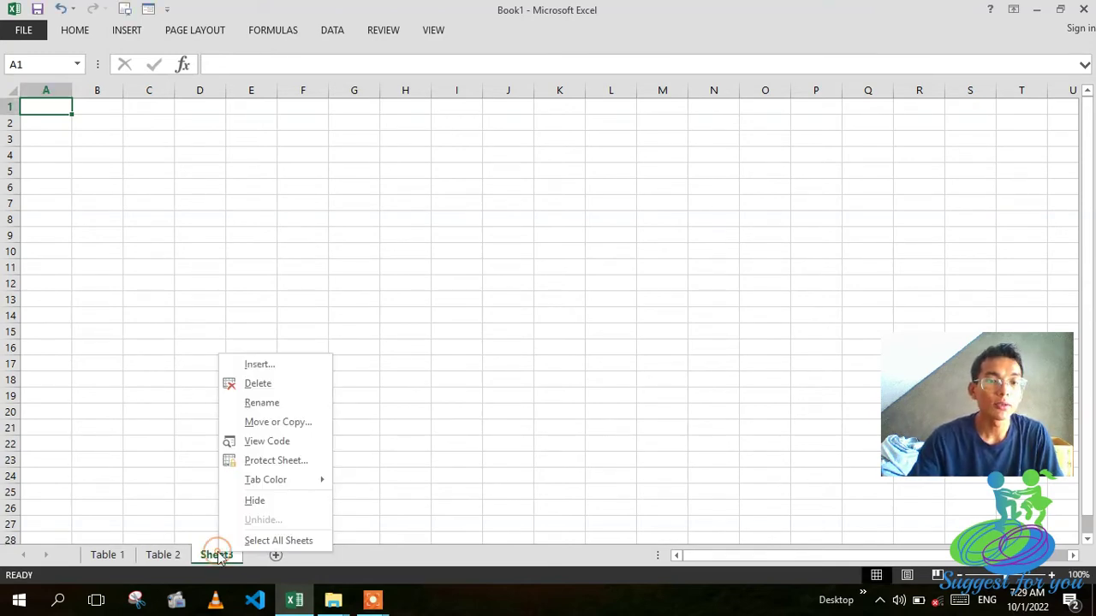
click(255, 405)
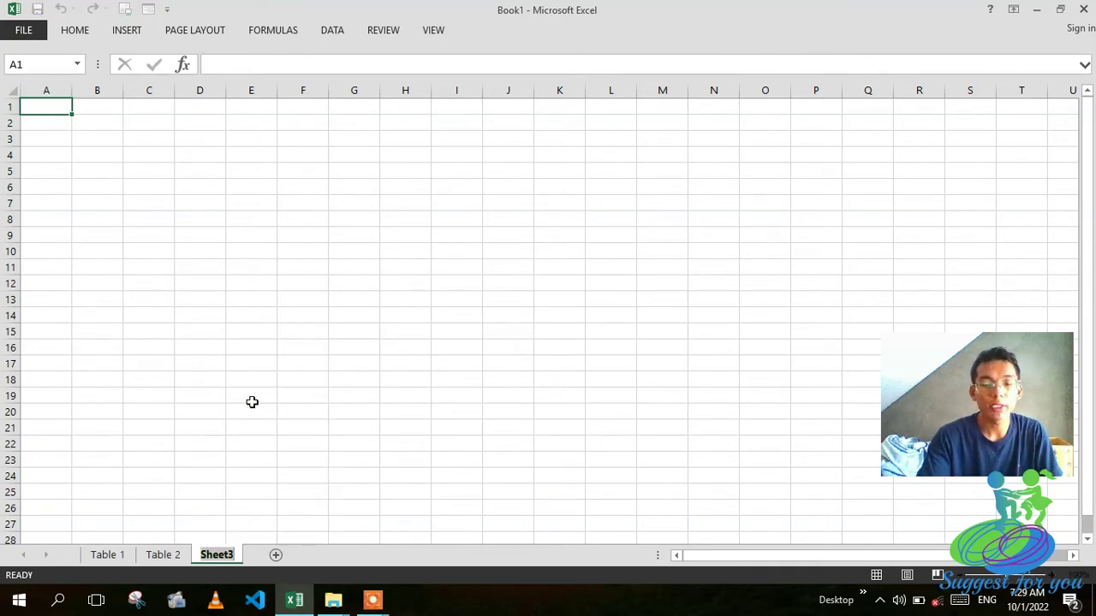
key(BackSpace)
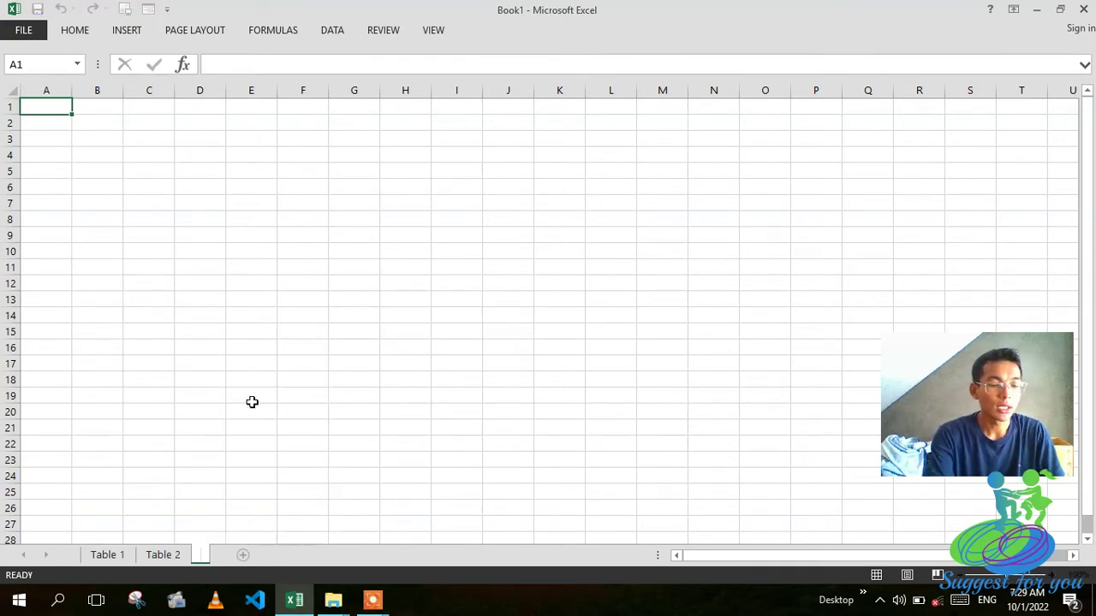
text(Ta)
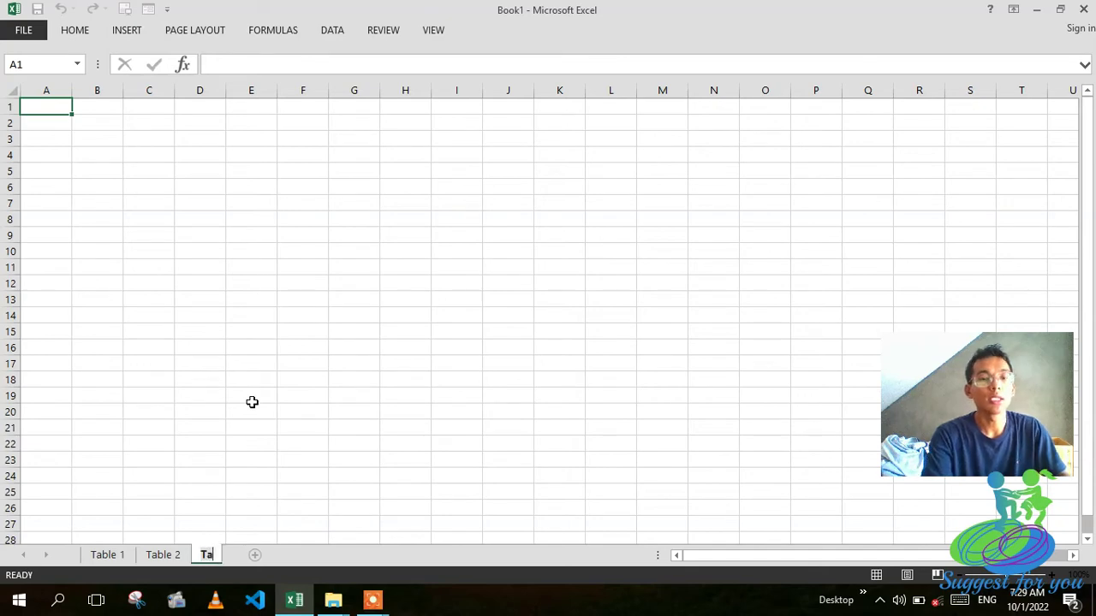
text(ble)
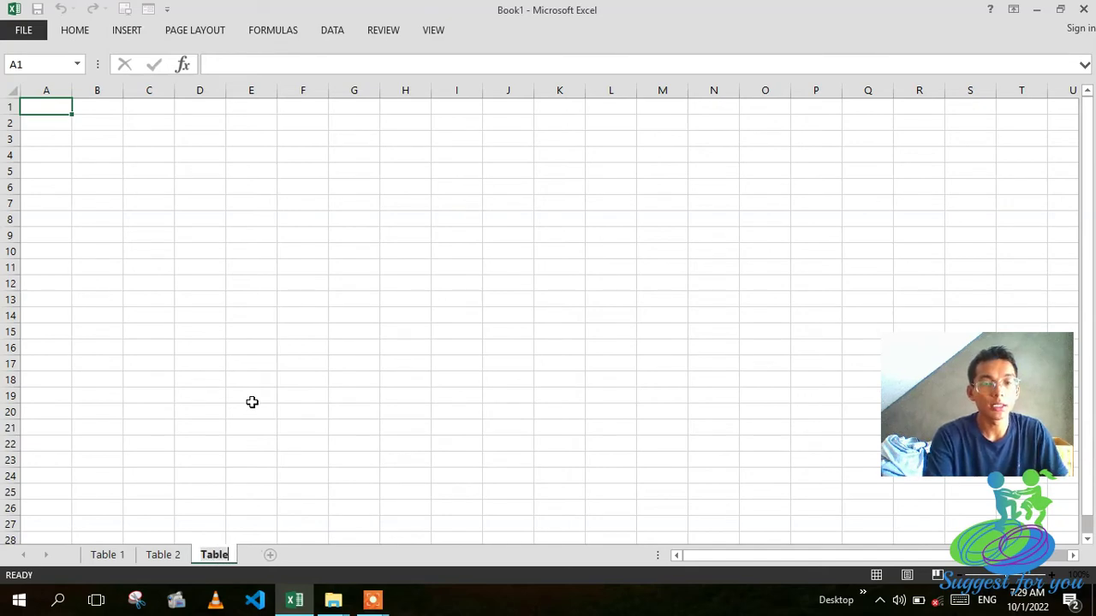
text( 3)
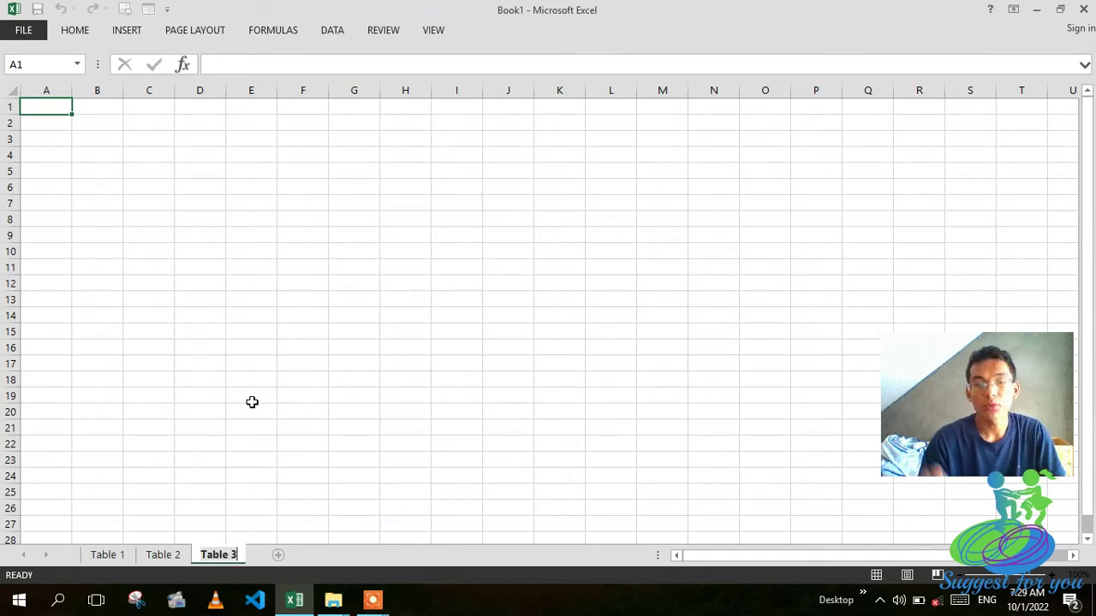
click(325, 452)
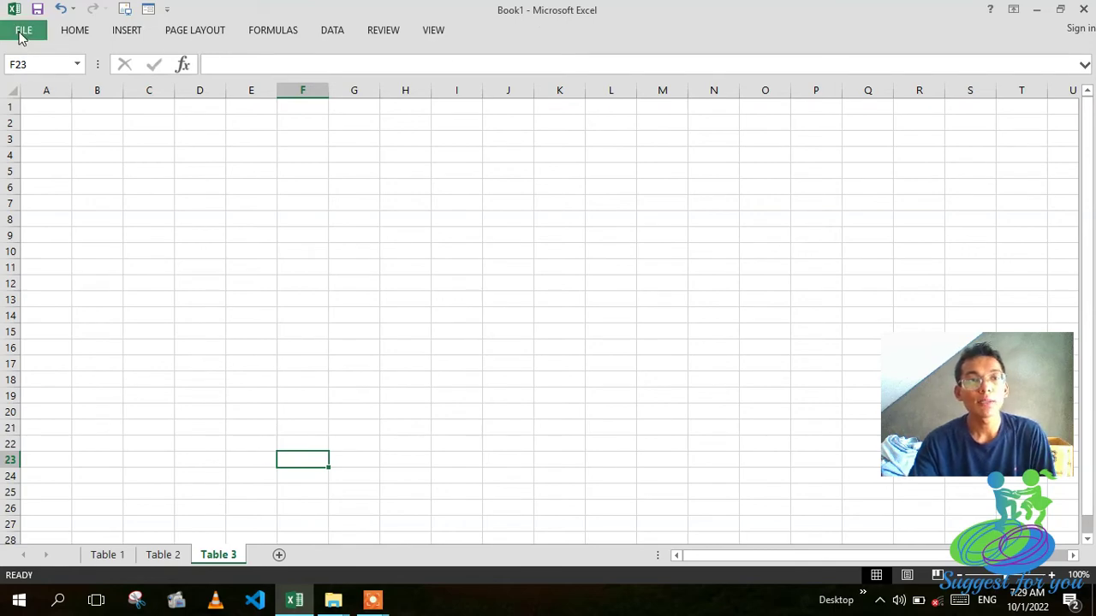
Save the workbook with Save As under the file name 'Table'.
click(21, 31)
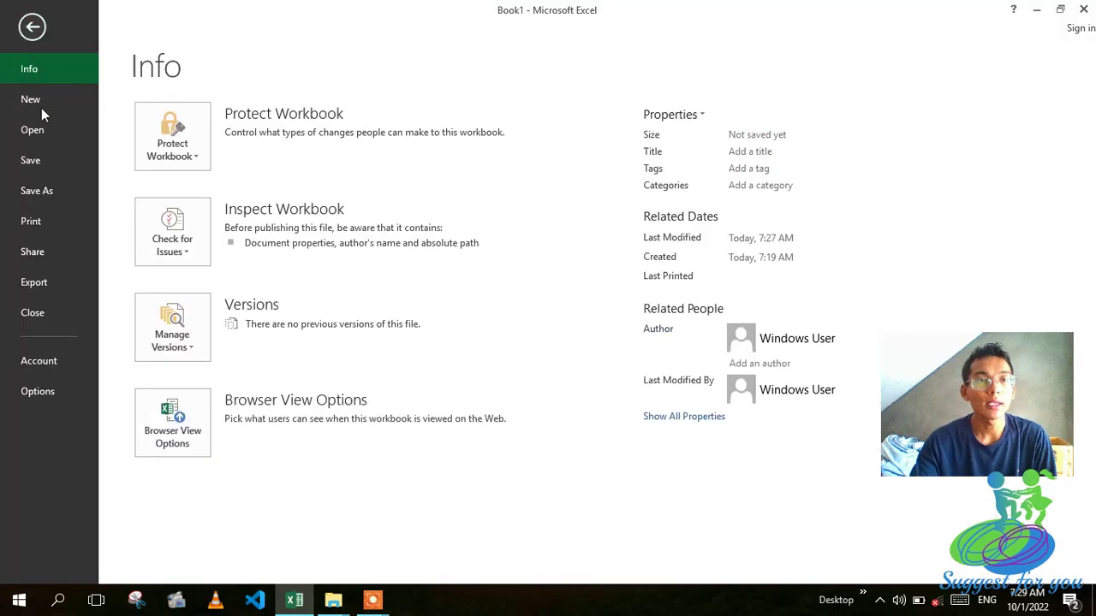
click(49, 170)
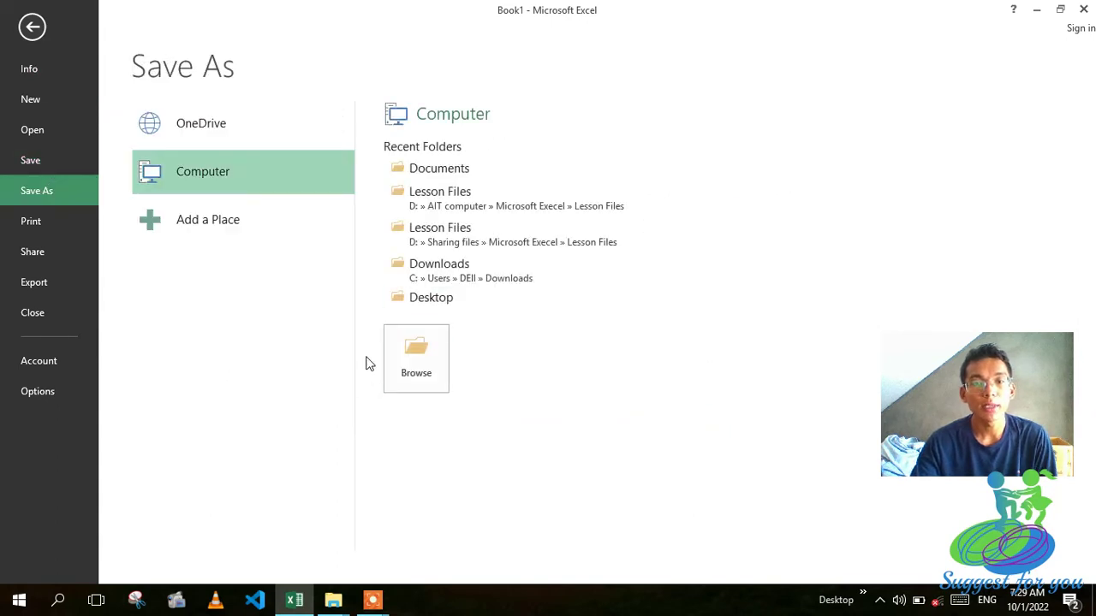
click(428, 364)
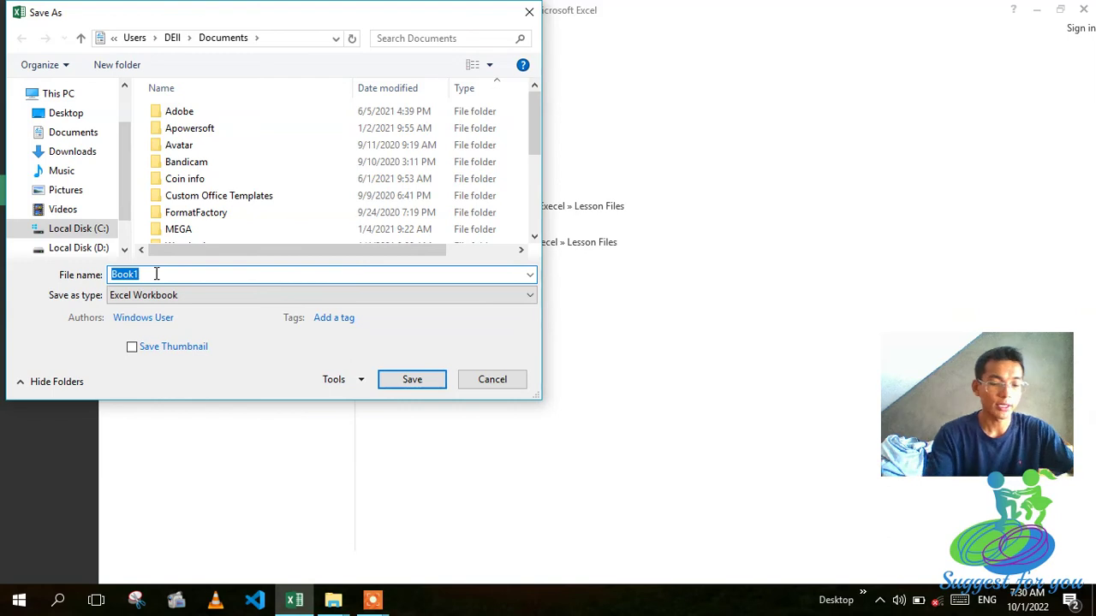
text(T)
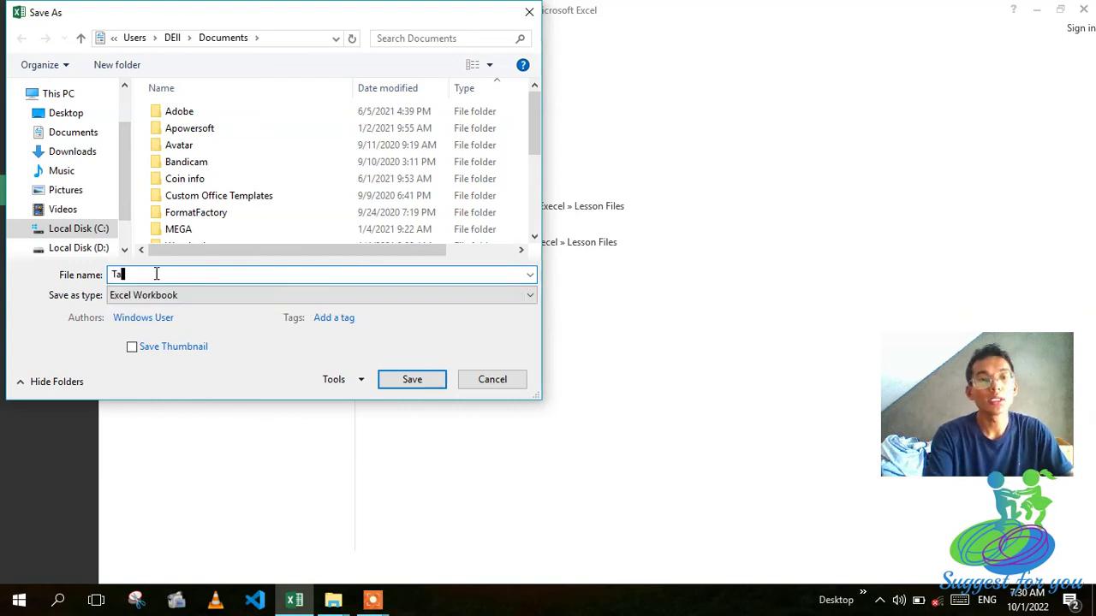
text(able)
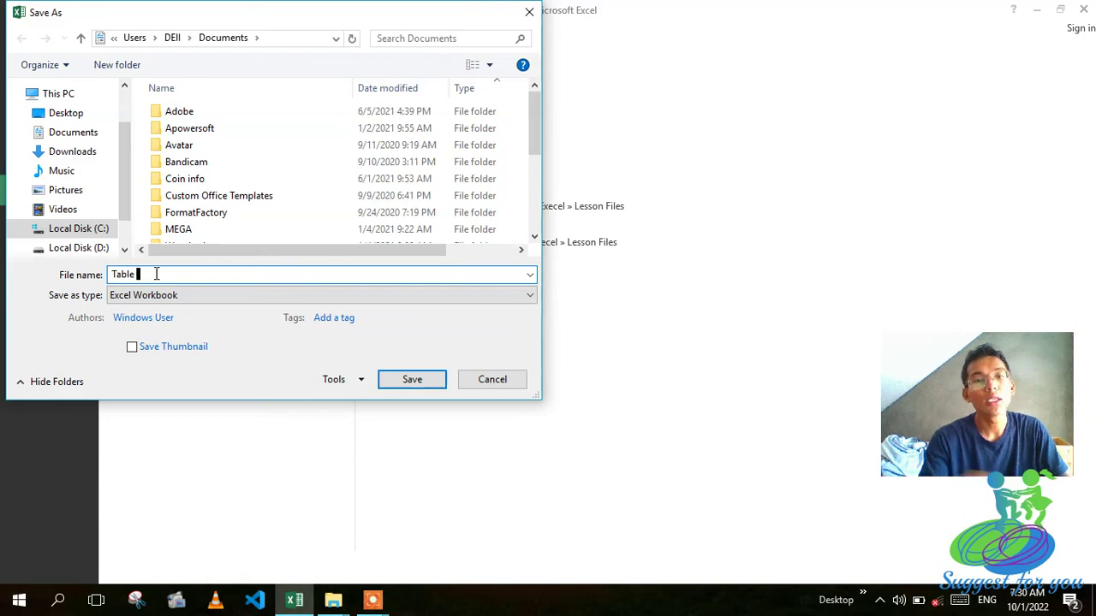
click(423, 385)
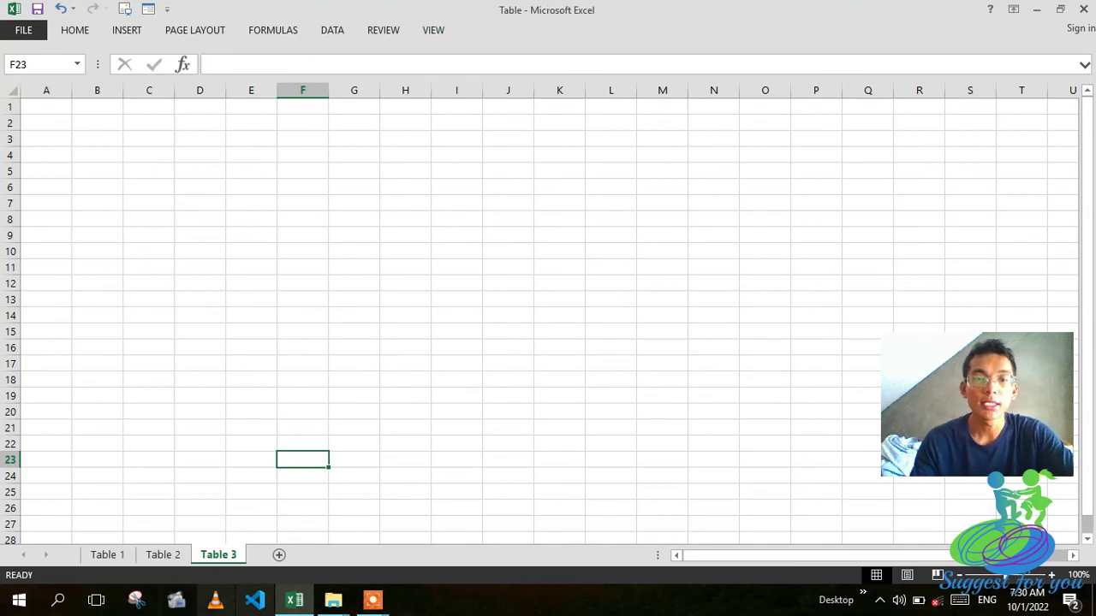
click(374, 601)
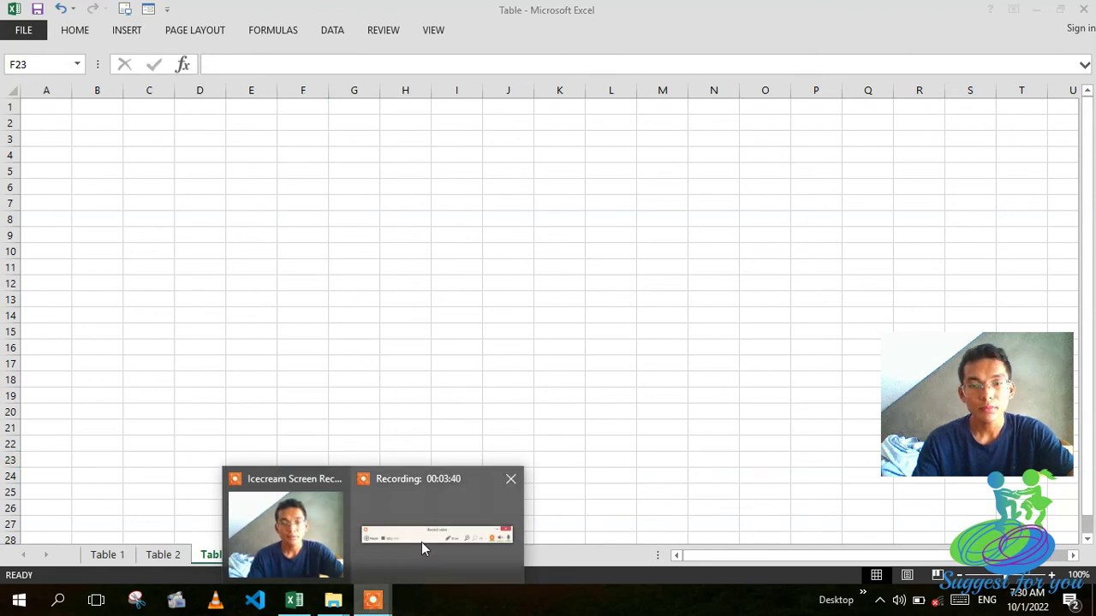